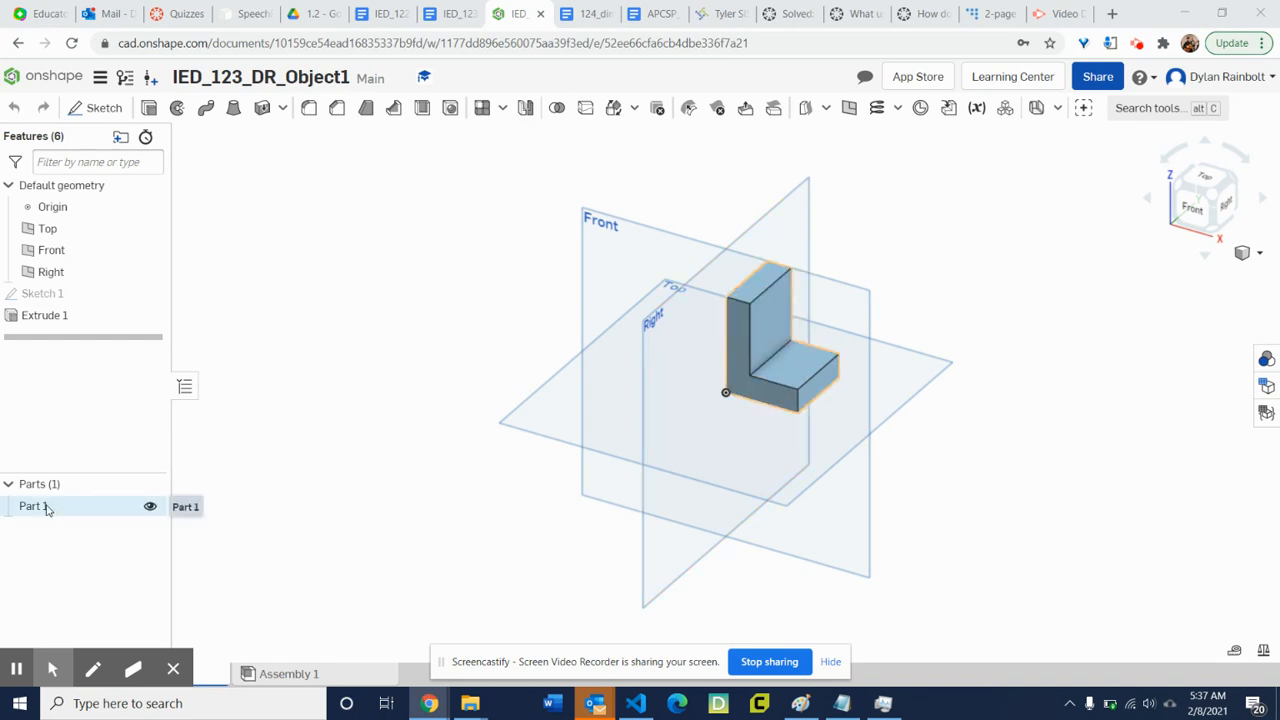
pyautogui.click(46, 509)
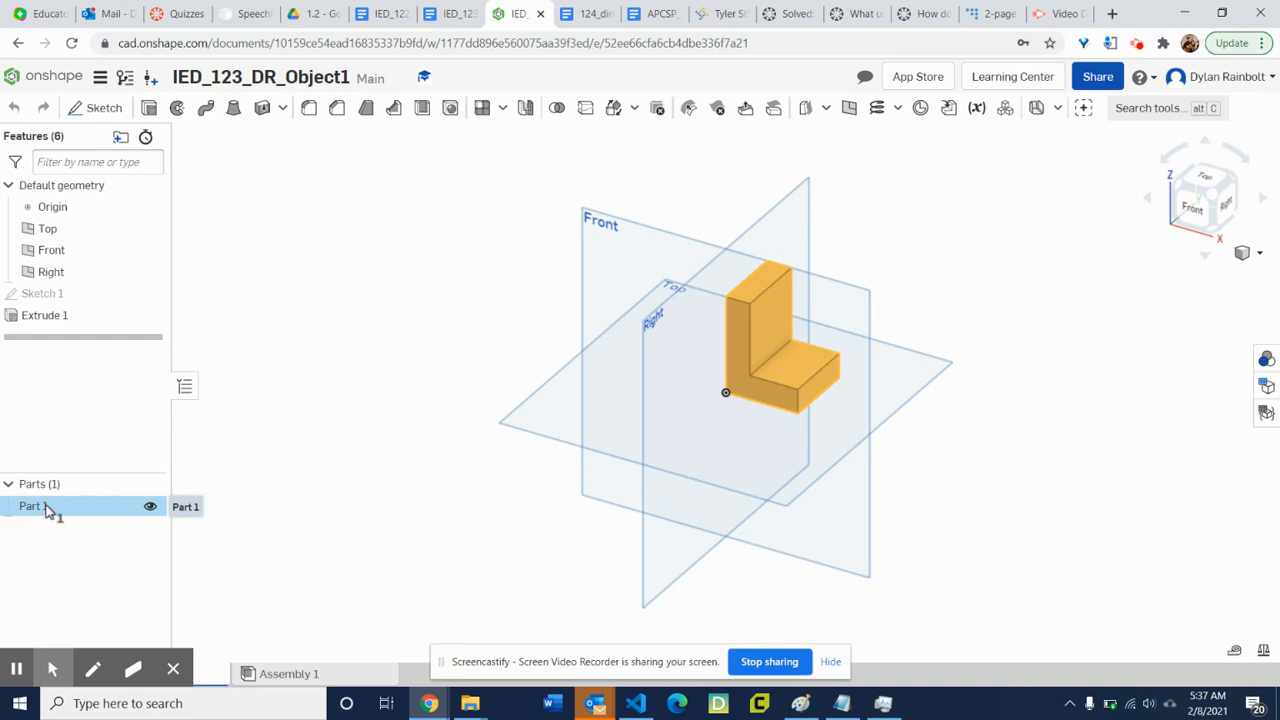
pyautogui.click(299, 541)
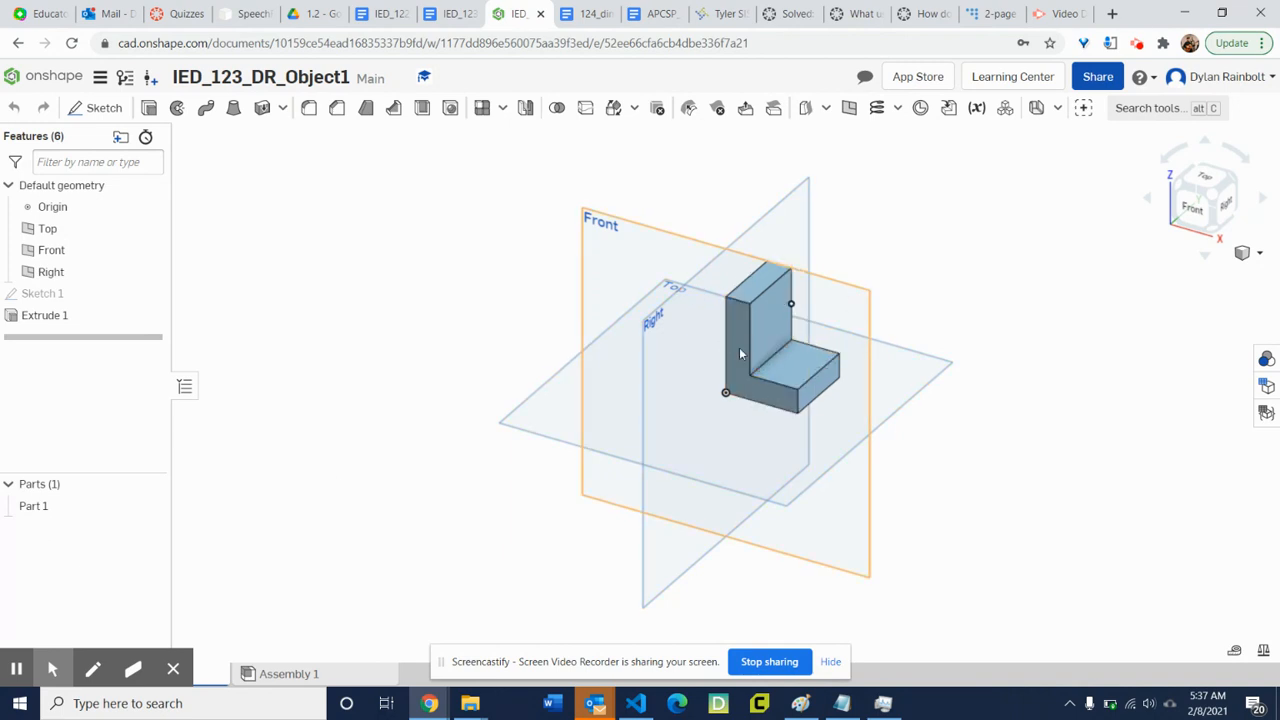
pyautogui.click(1006, 110)
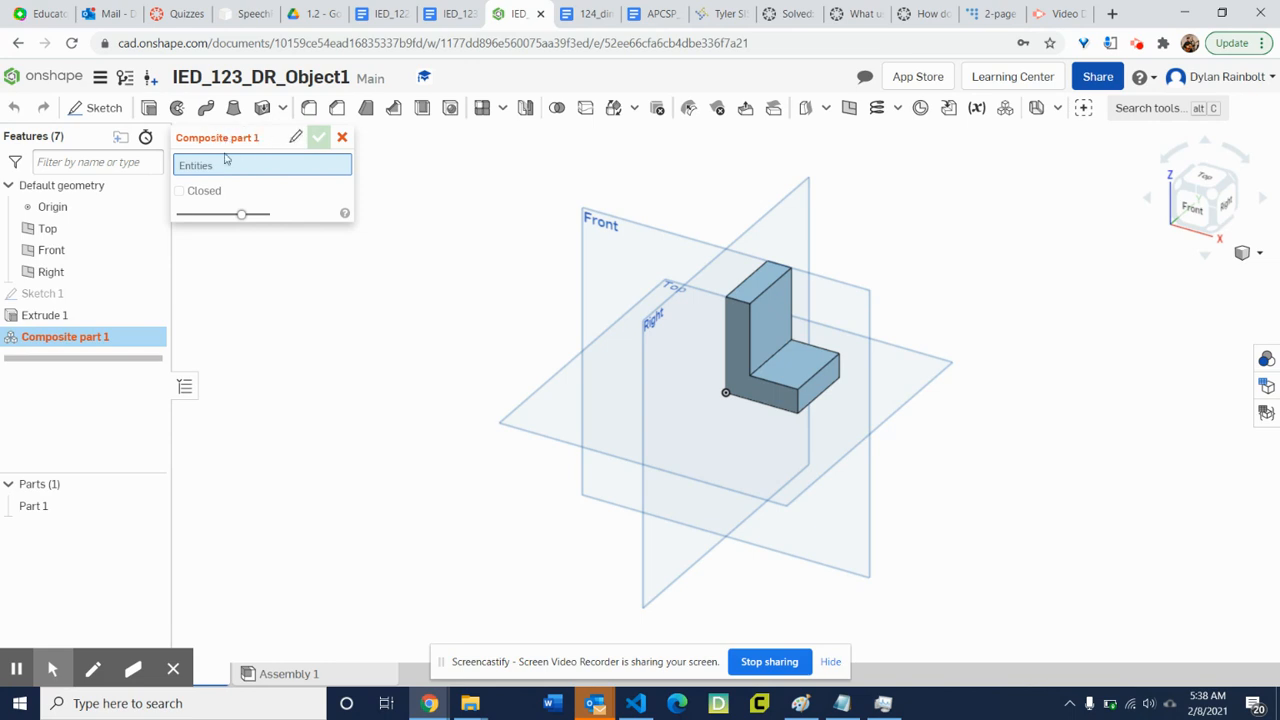
pyautogui.click(342, 138)
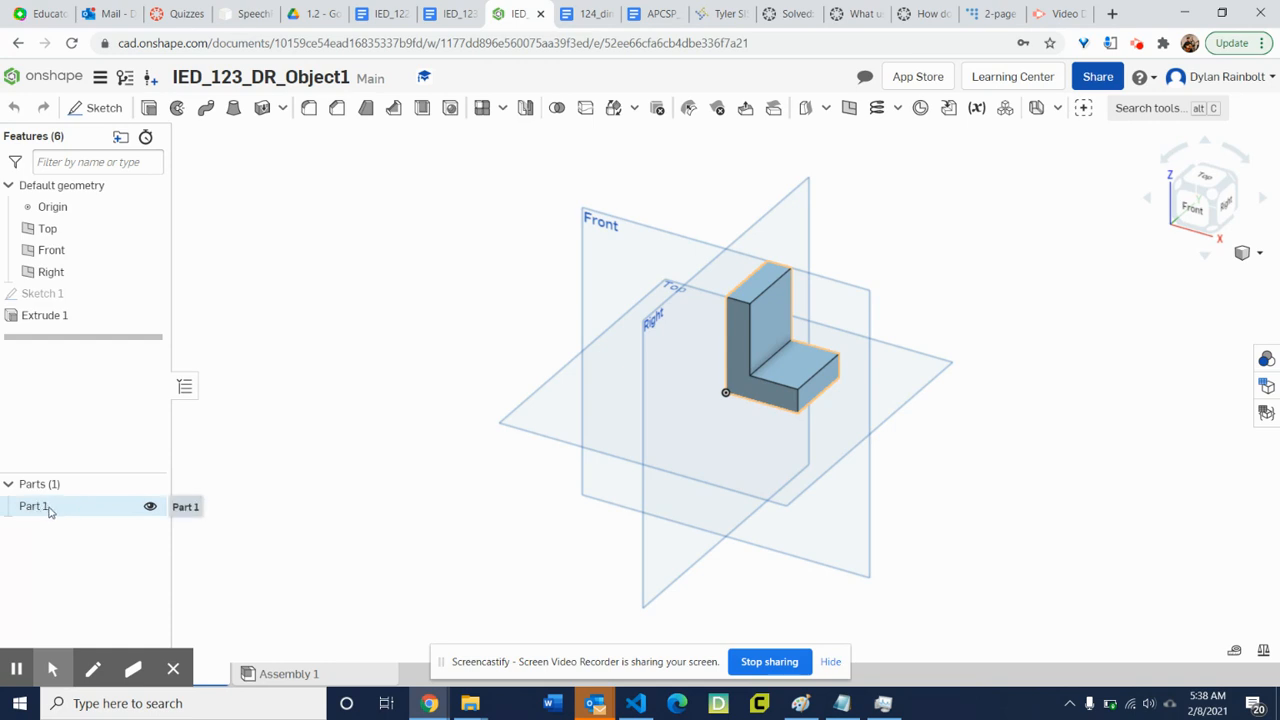
# Create a drawing of Part 1 using the ANSI_A_INCH.dwt Onshape template with no views.
pyautogui.click(50, 510)
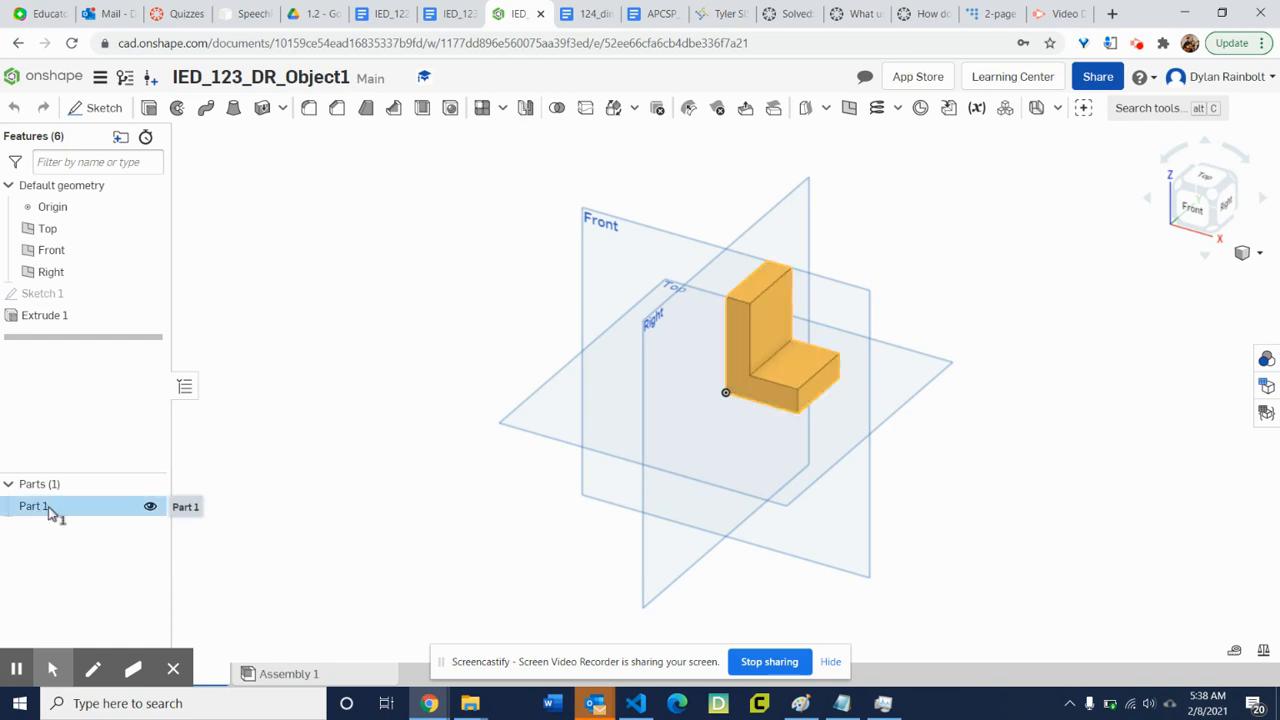
pyautogui.rightClick(50, 510)
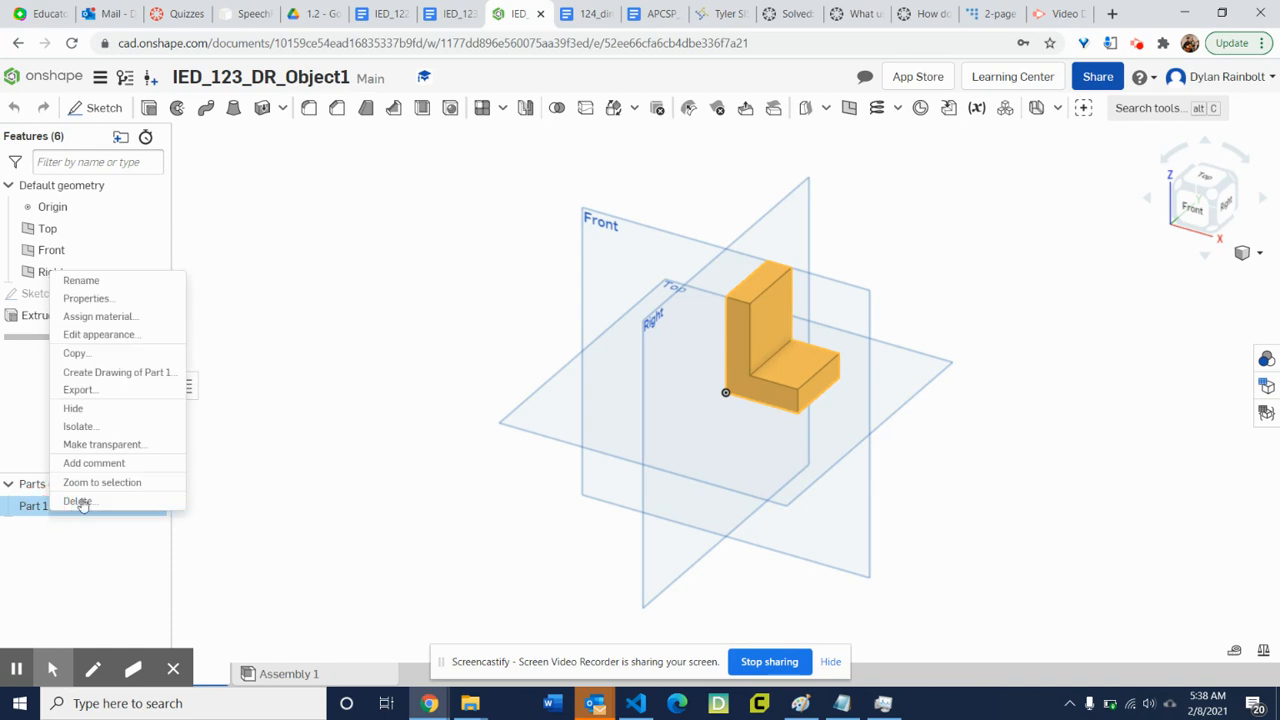
pyautogui.click(150, 374)
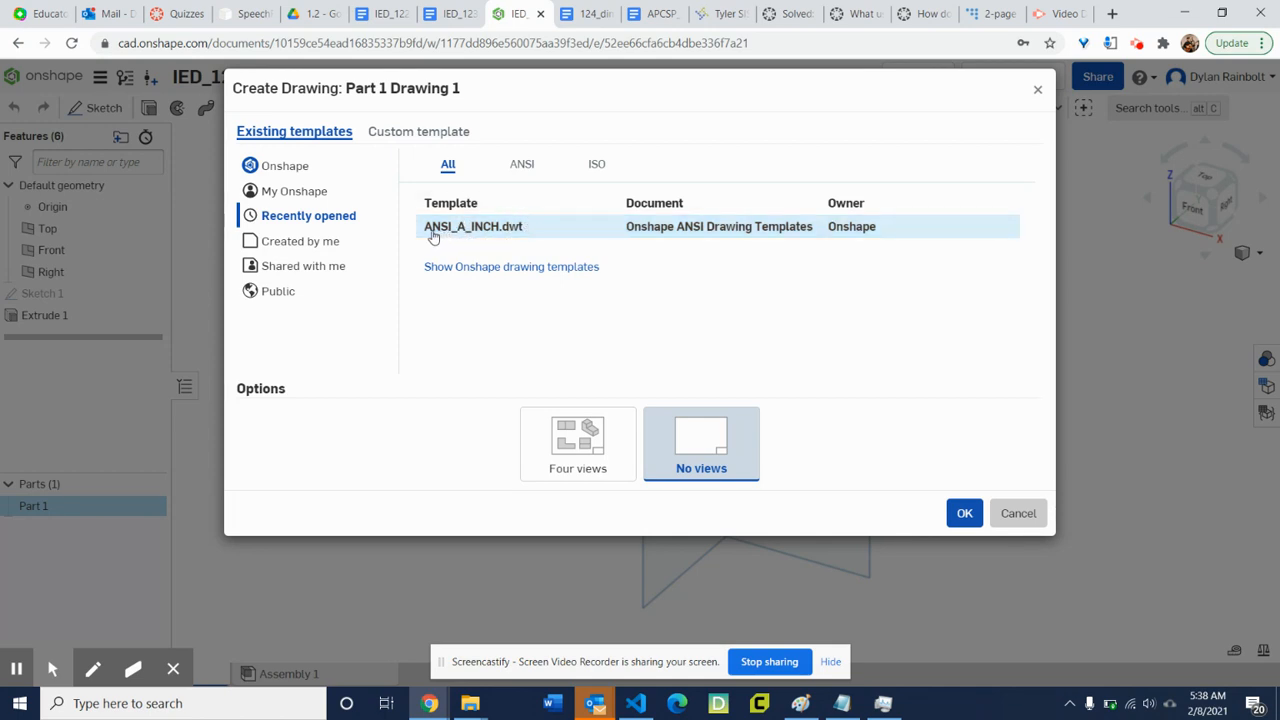
pyautogui.click(503, 268)
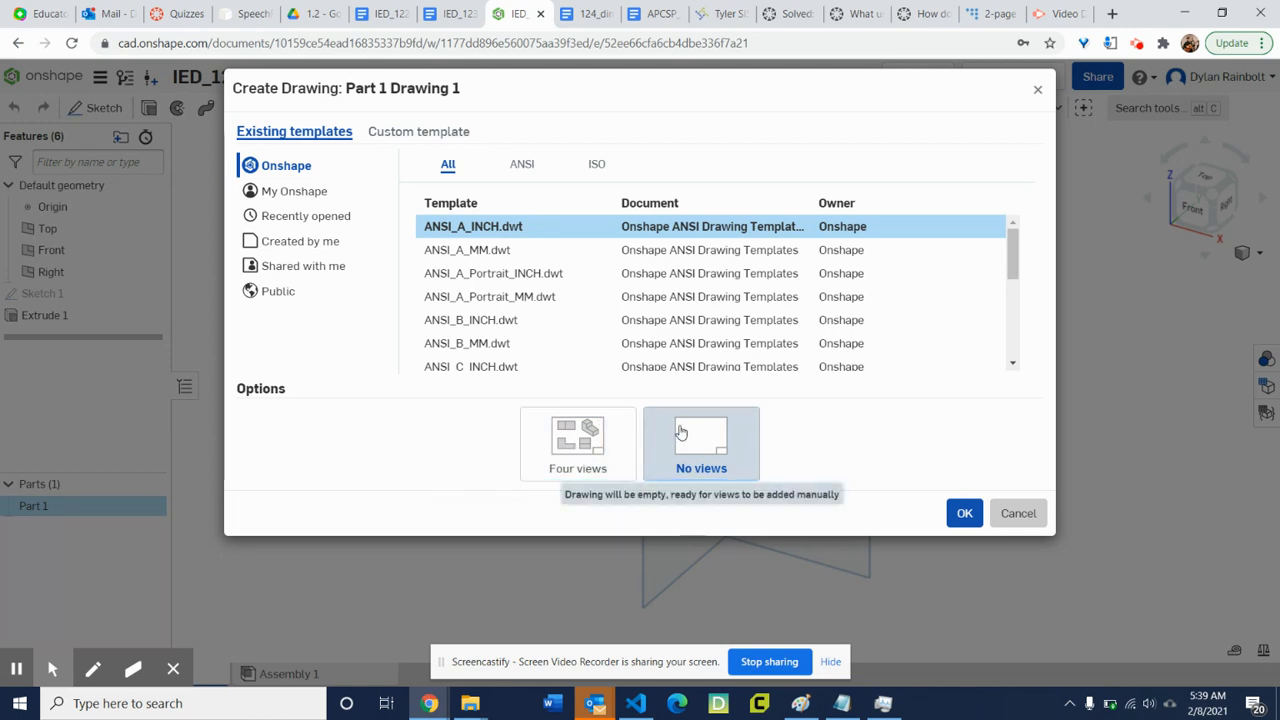
pyautogui.click(960, 513)
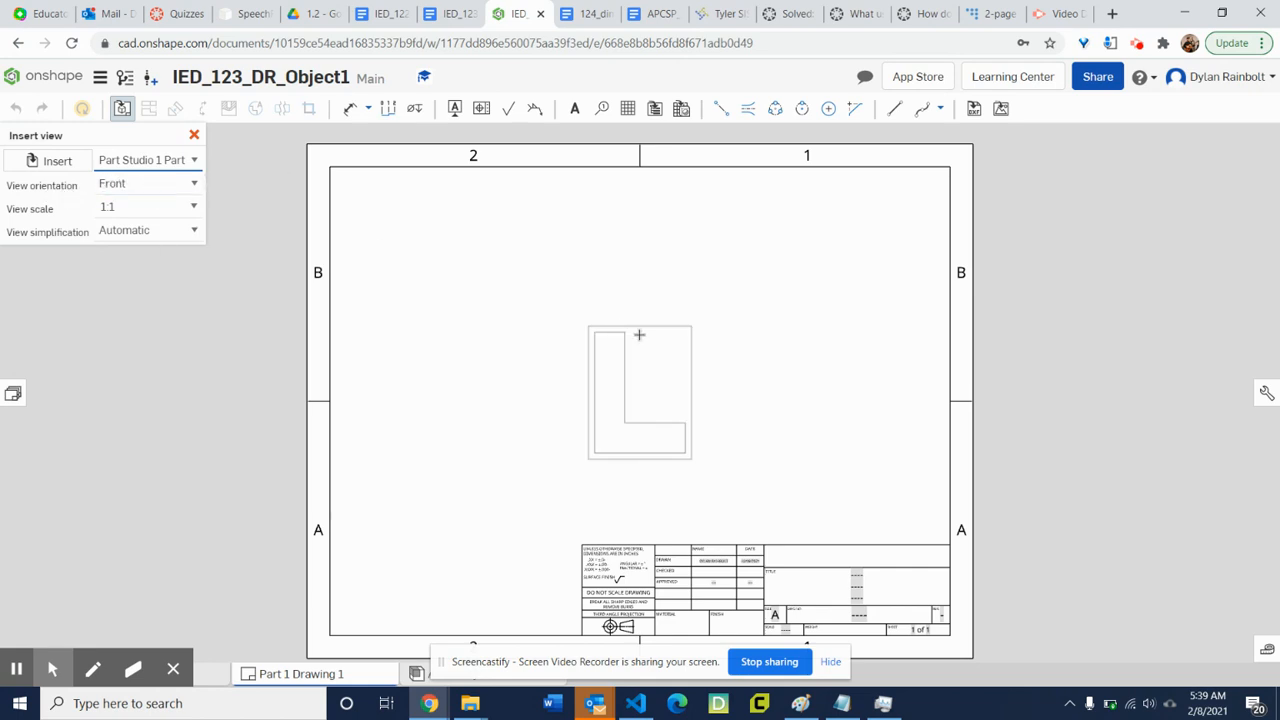
# Insert a front view of the part at 1:1 scale in the lower-left area of the sheet.
pyautogui.click(463, 465)
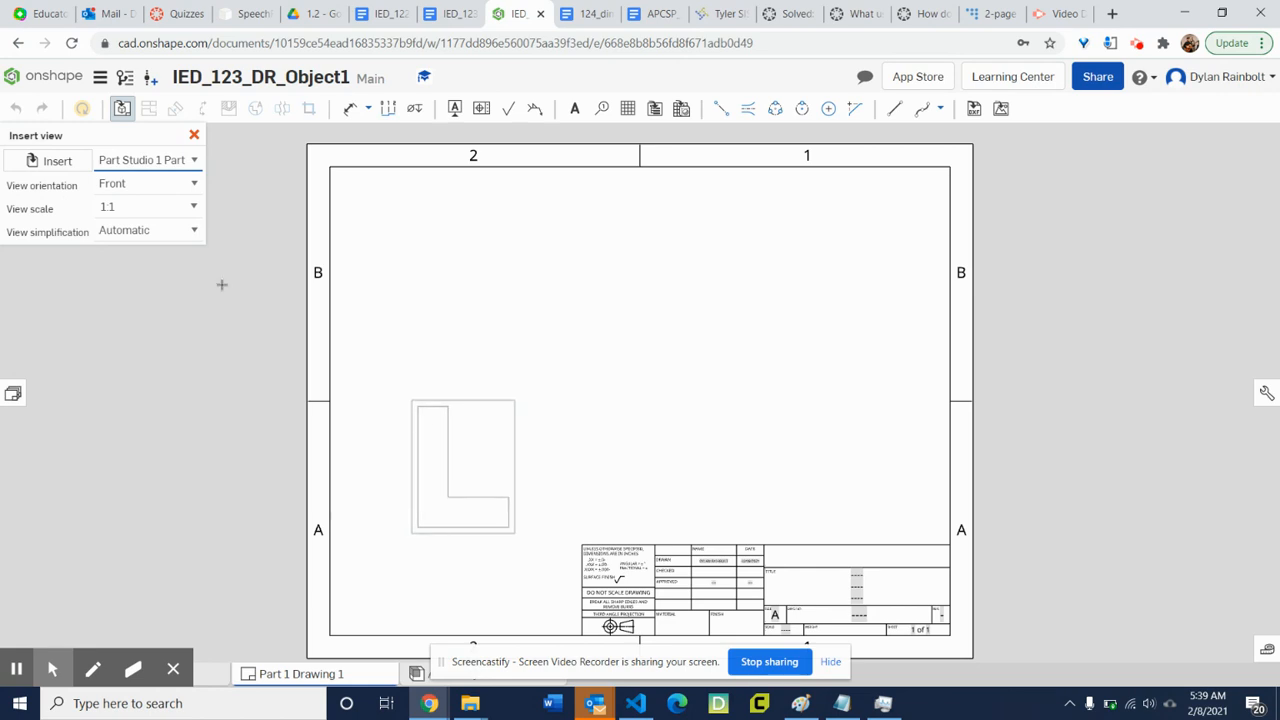
pyautogui.click(190, 207)
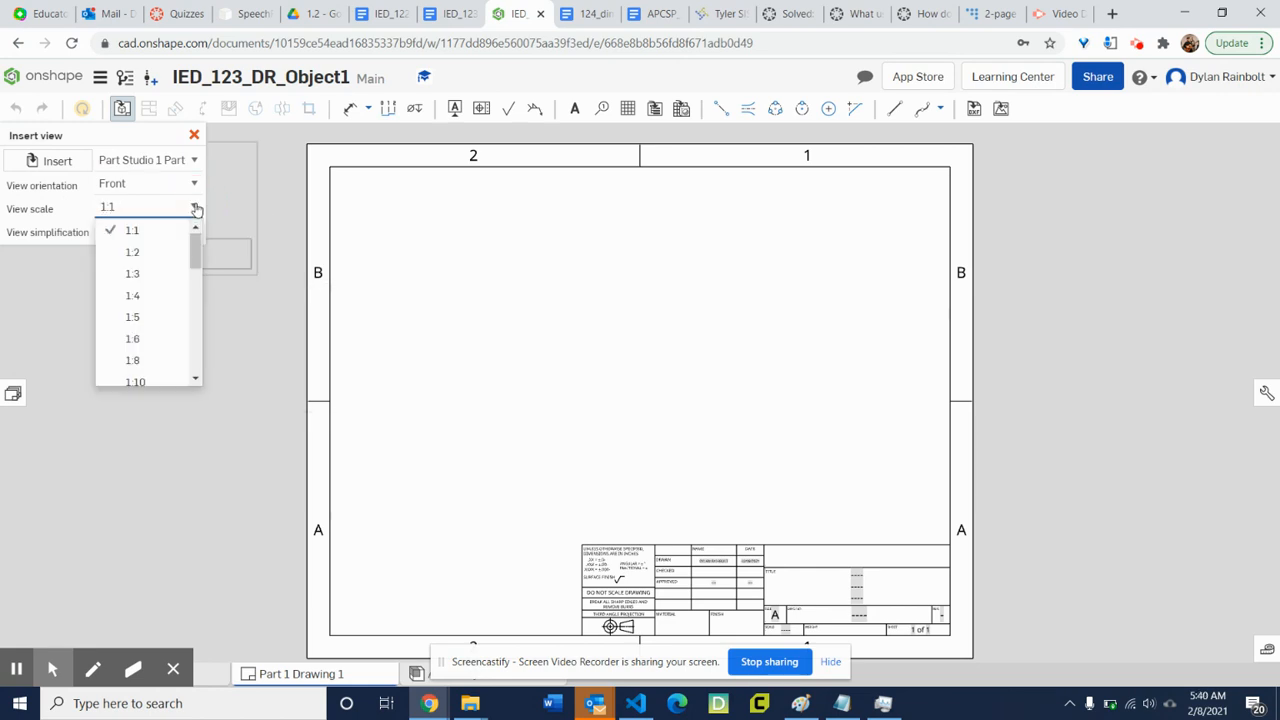
pyautogui.click(140, 253)
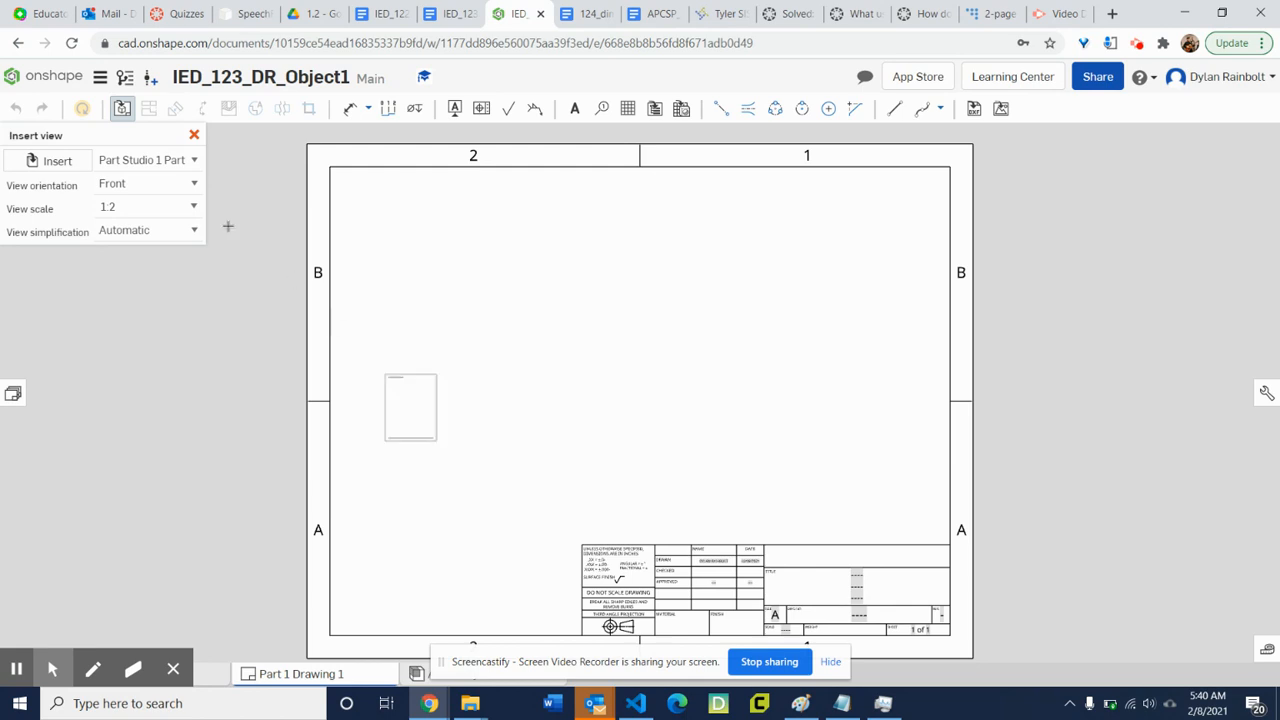
pyautogui.click(193, 207)
pyautogui.scroll(1, 160, 245)
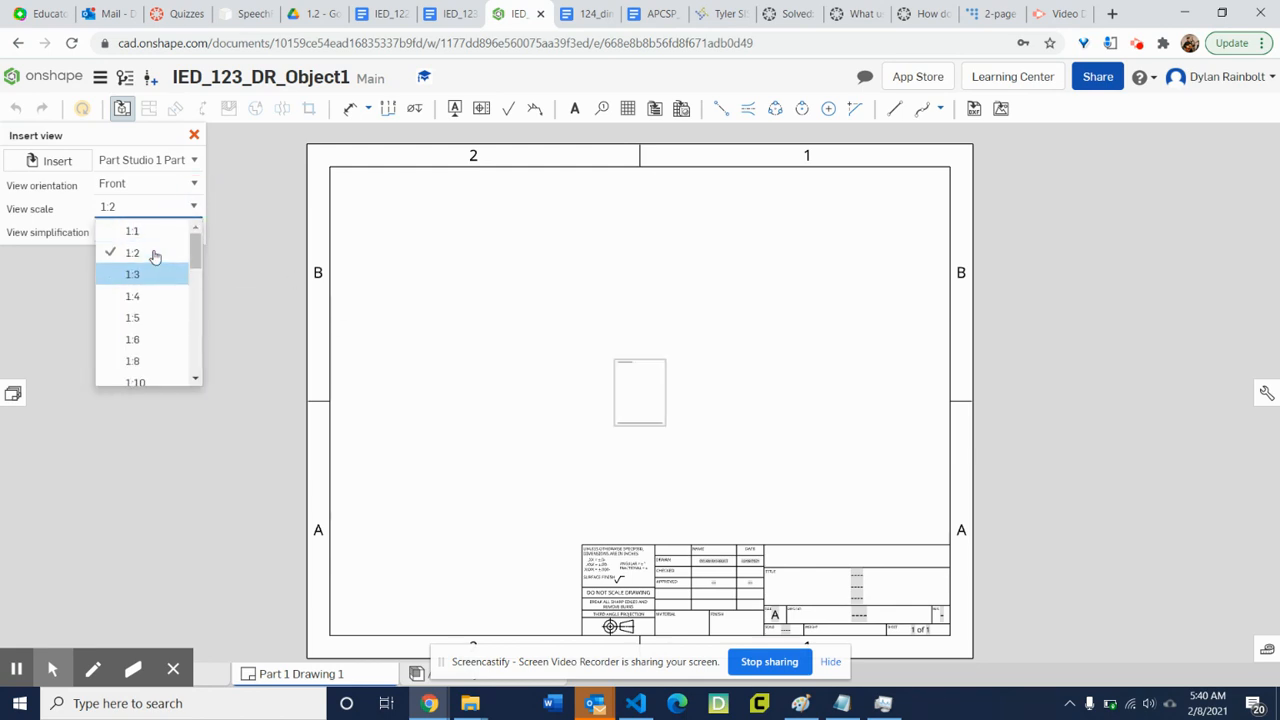
pyautogui.click(124, 234)
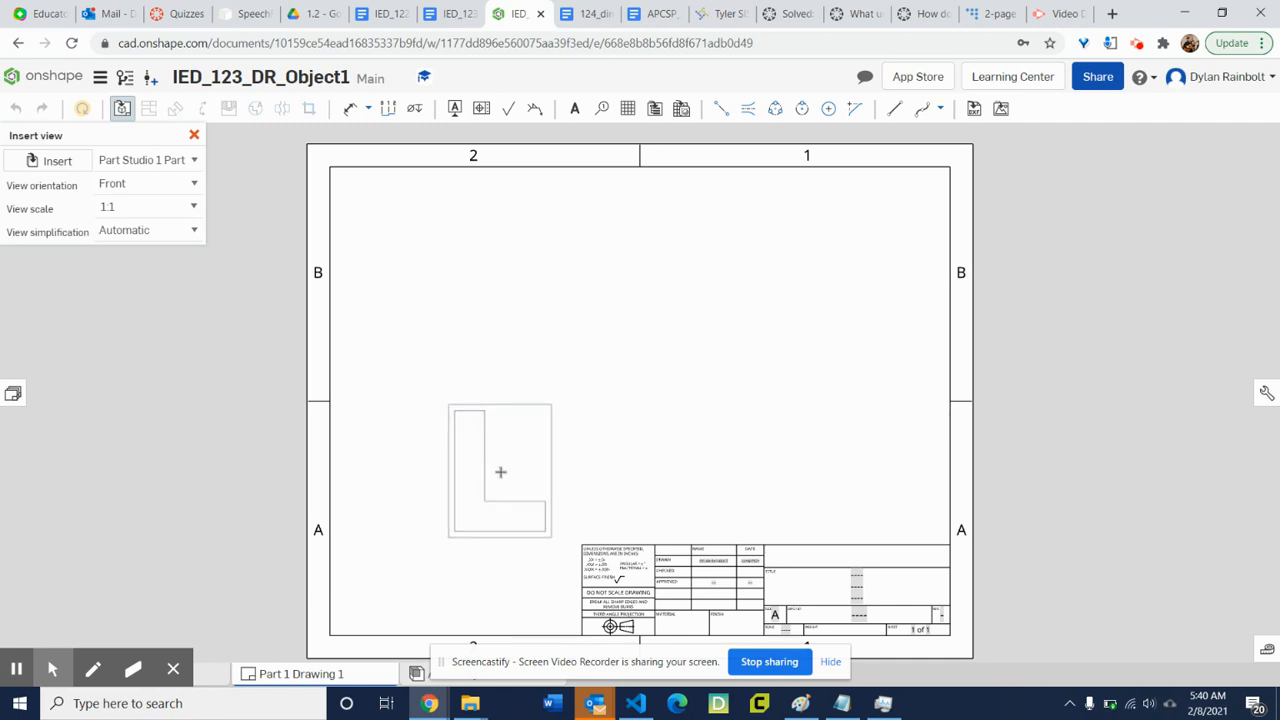
pyautogui.click(500, 471)
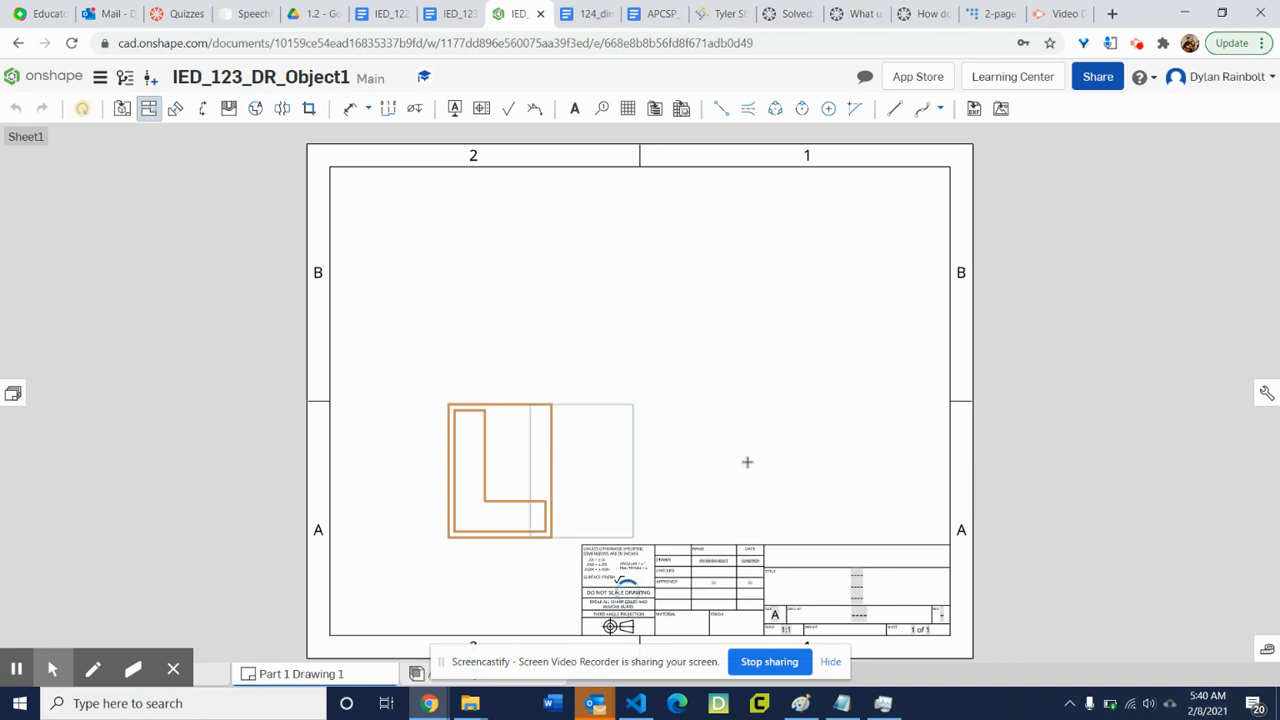
# Place the projected top view directly above the front view.
pyautogui.click(837, 465)
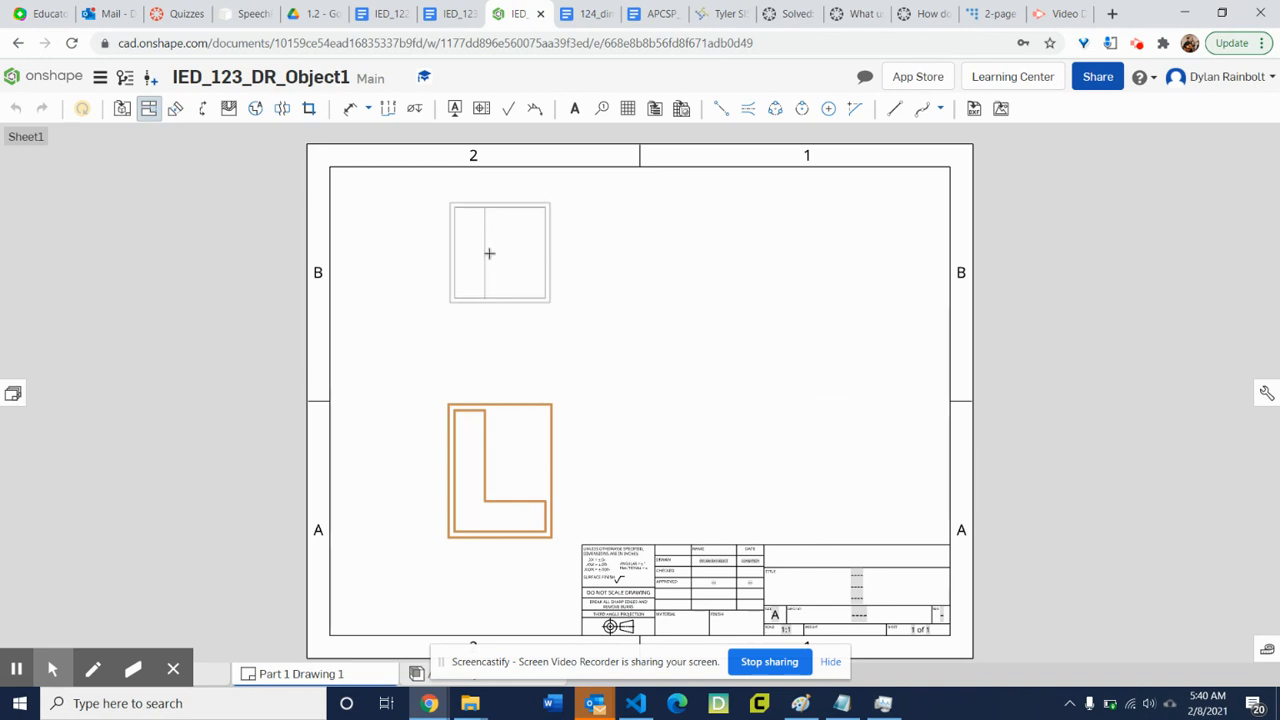
pyautogui.click(489, 259)
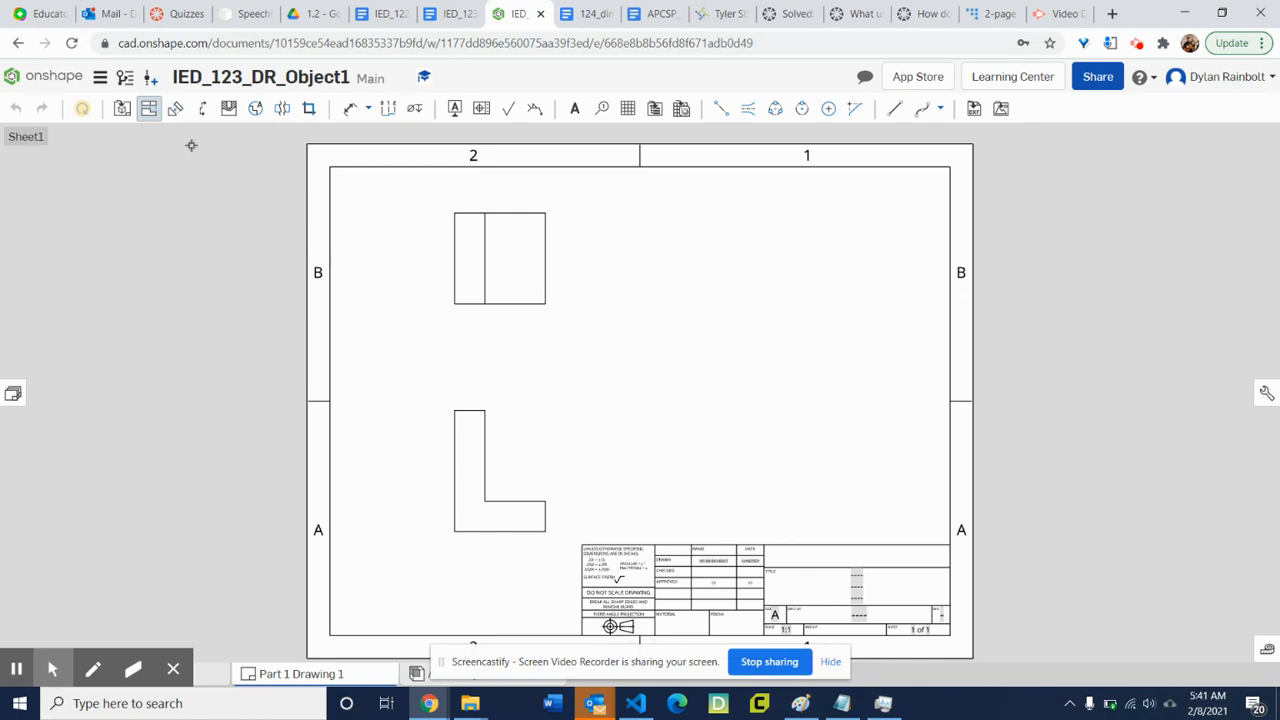
# Insert a right view of the part at sheet scale in the lower-right area of the sheet.
pyautogui.click(121, 110)
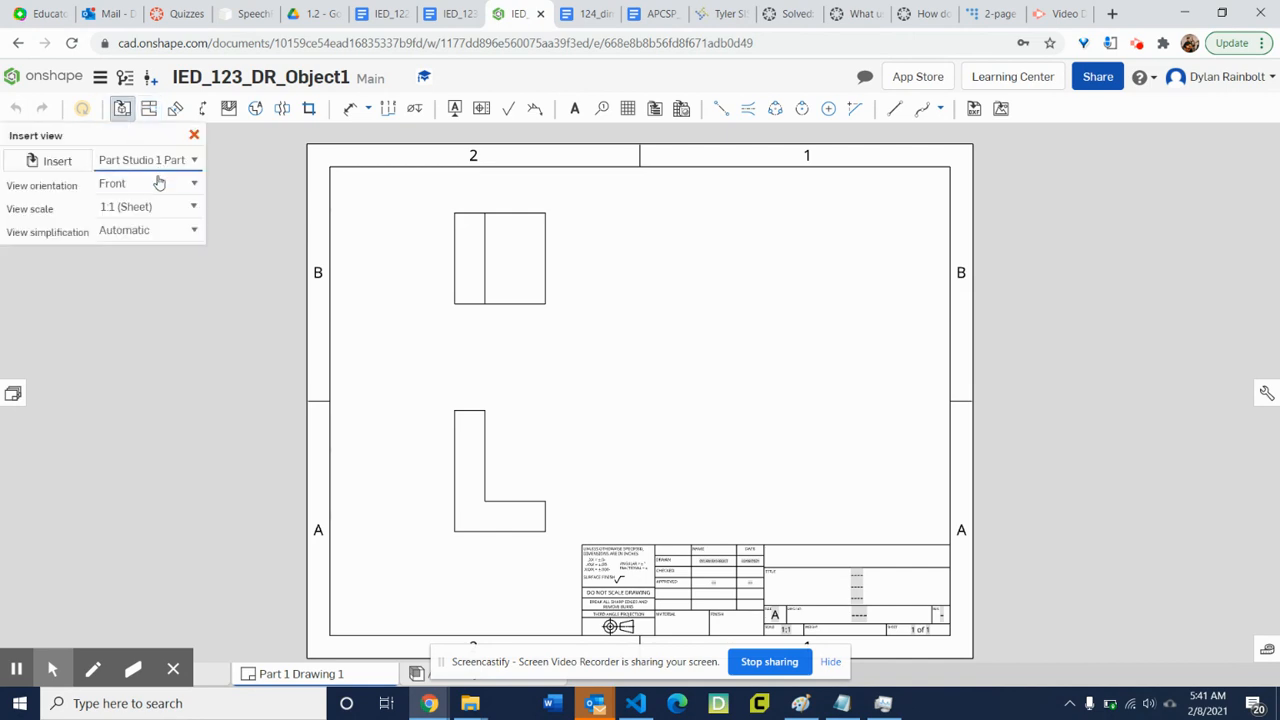
pyautogui.click(192, 190)
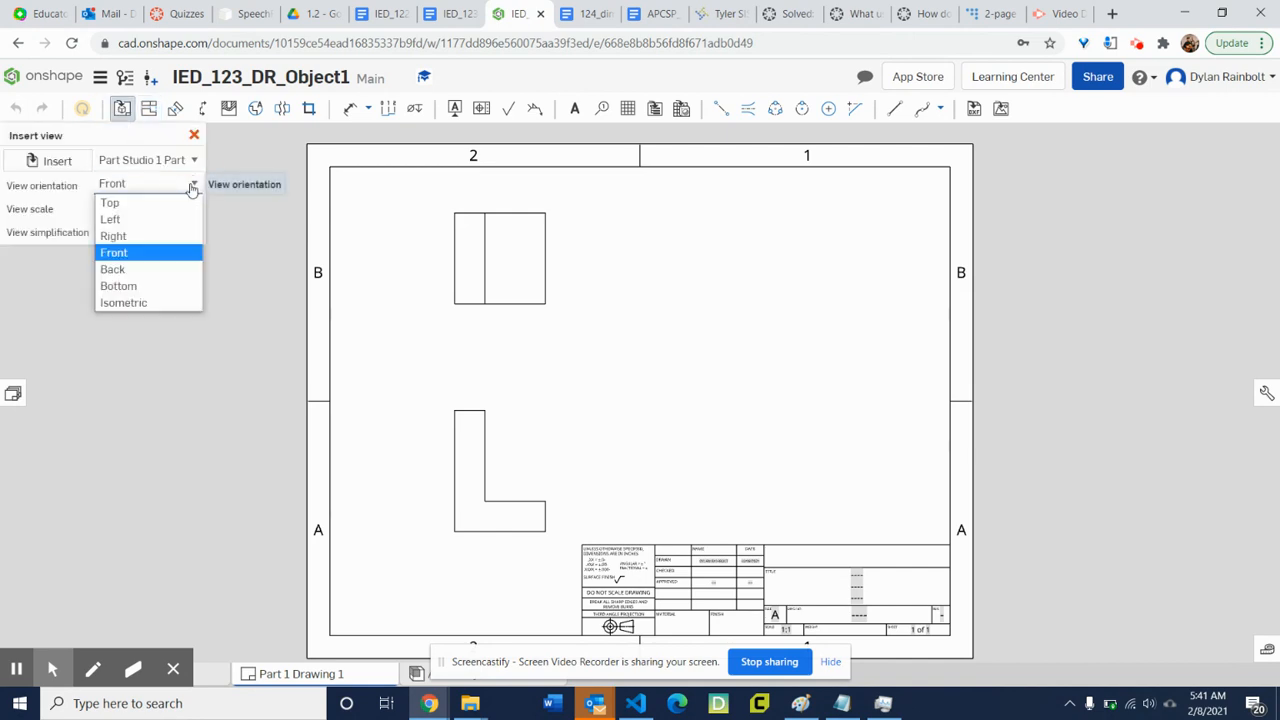
pyautogui.click(164, 246)
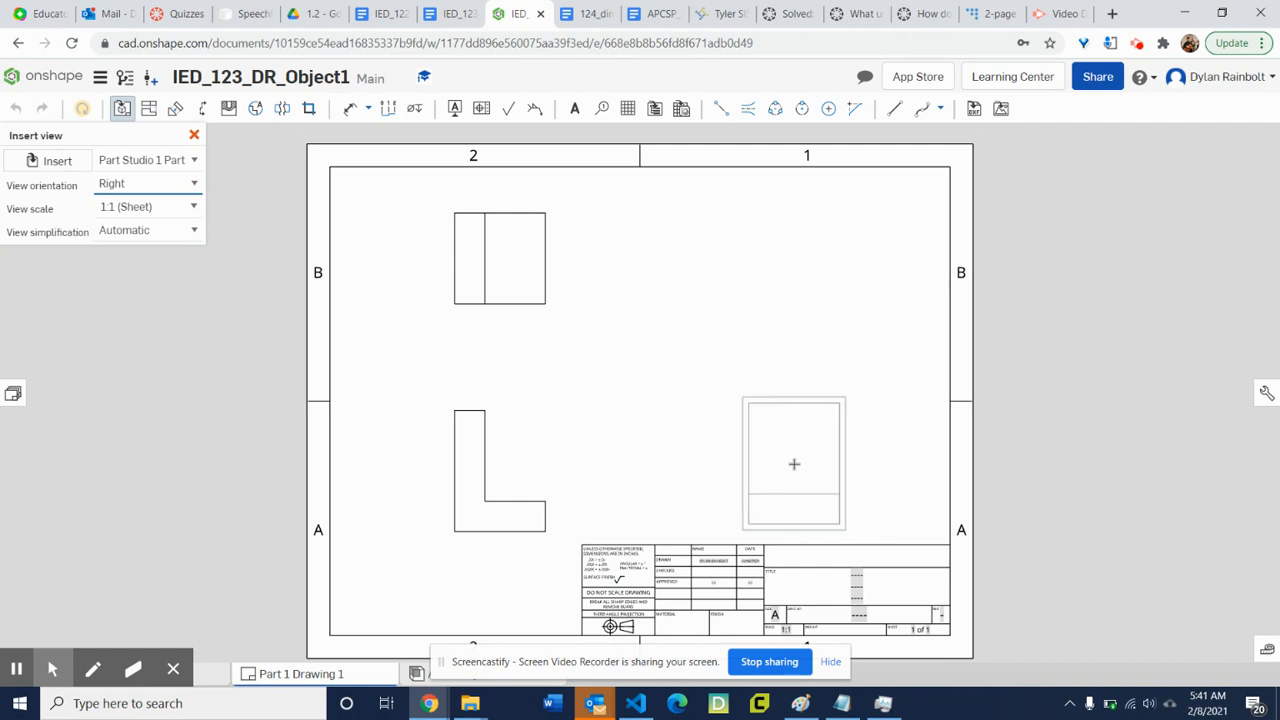
pyautogui.click(785, 464)
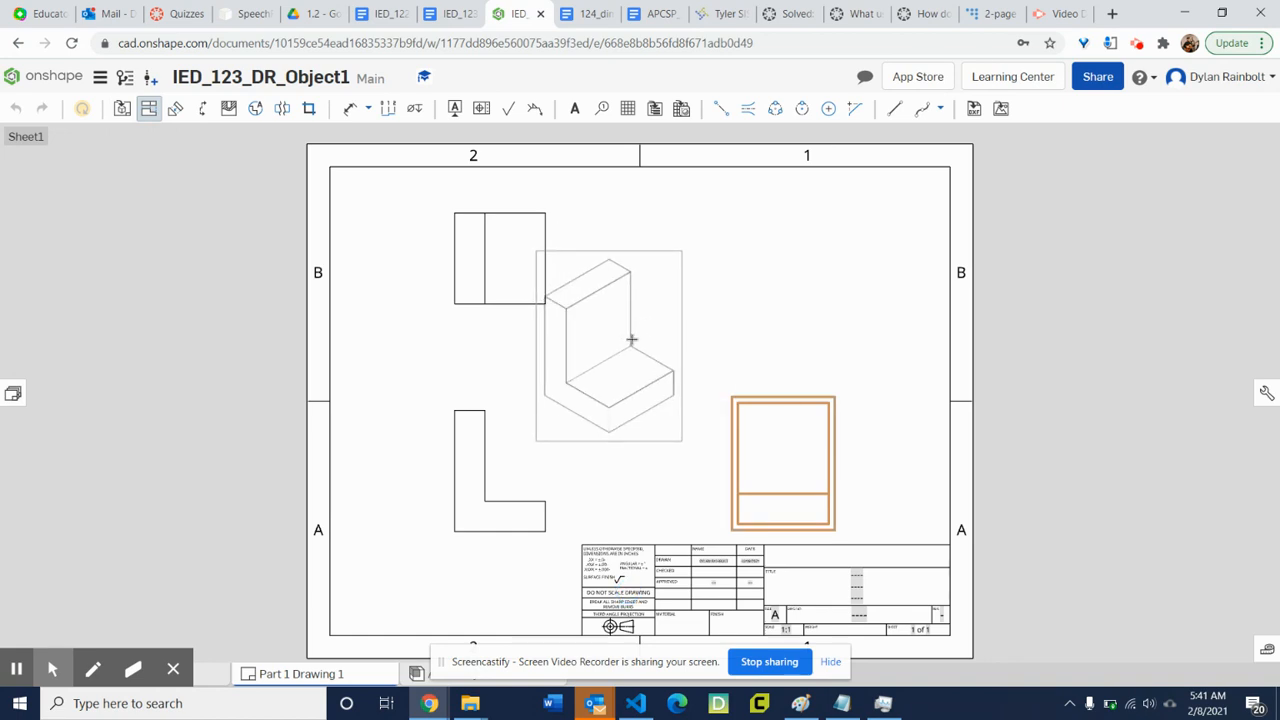
pyautogui.press('Escape')
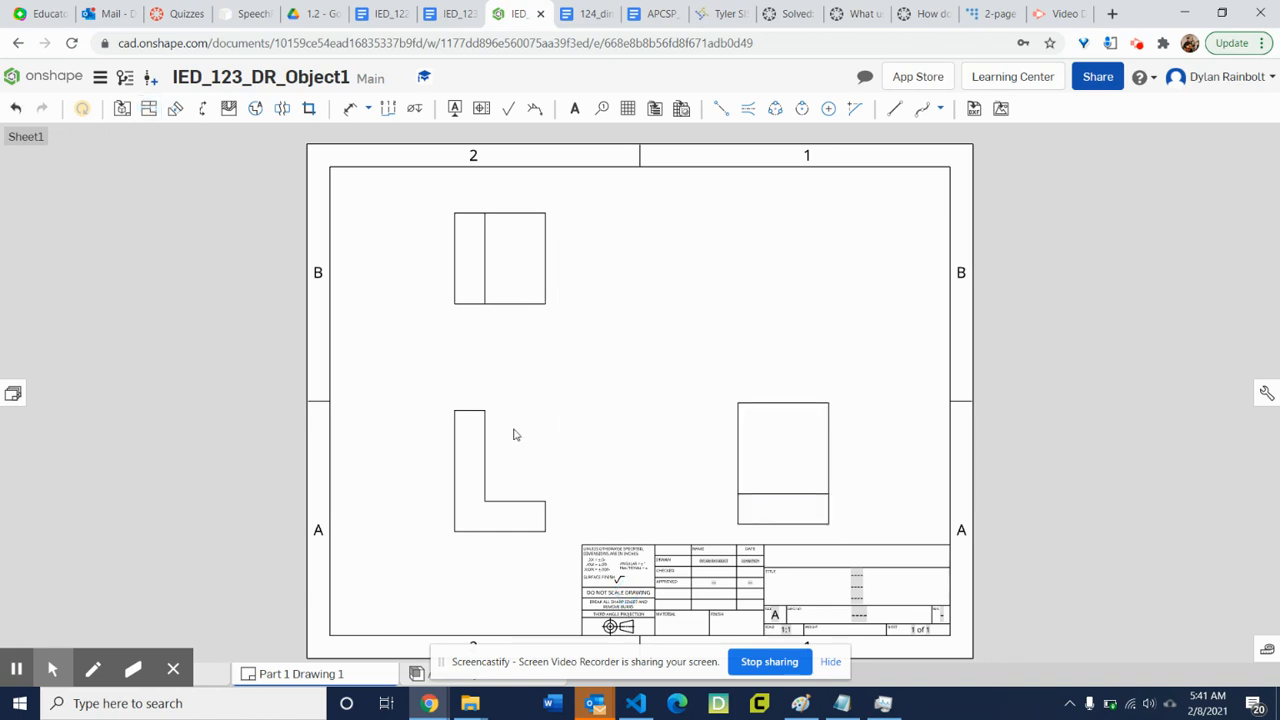
# Project an isometric view from the front view and place it in the upper-right area of the sheet.
pyautogui.click(486, 468)
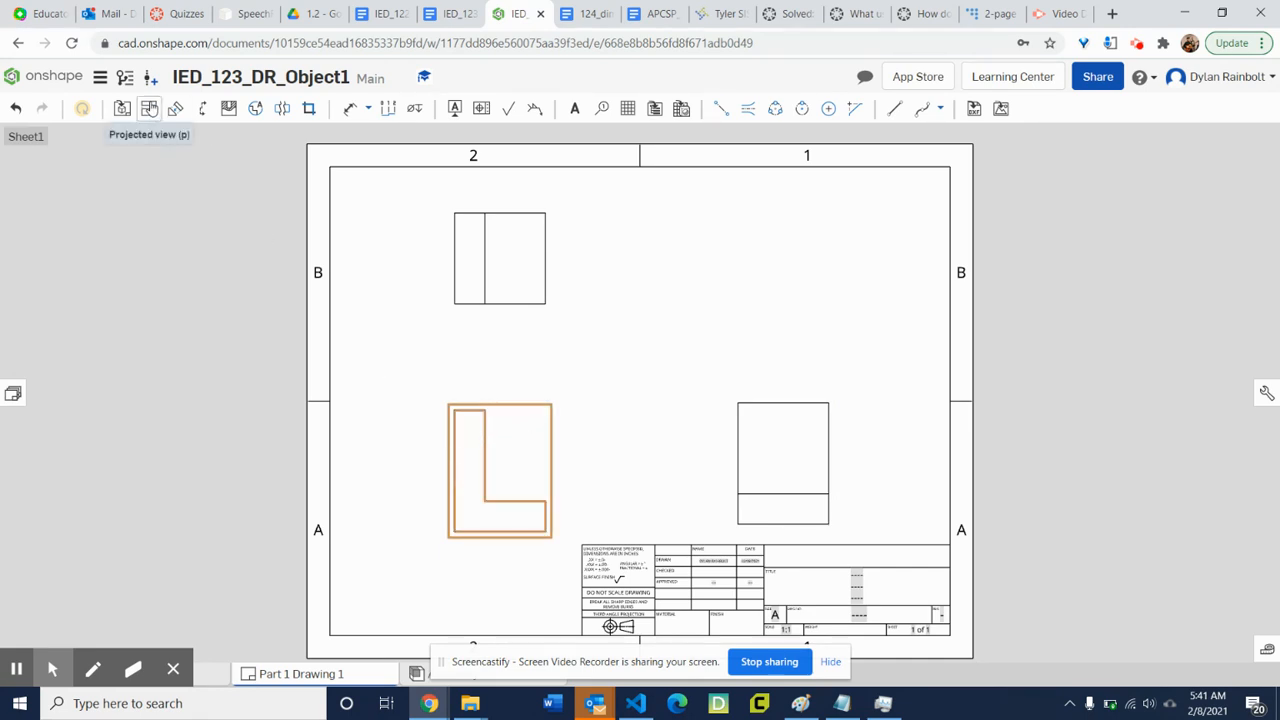
pyautogui.click(149, 110)
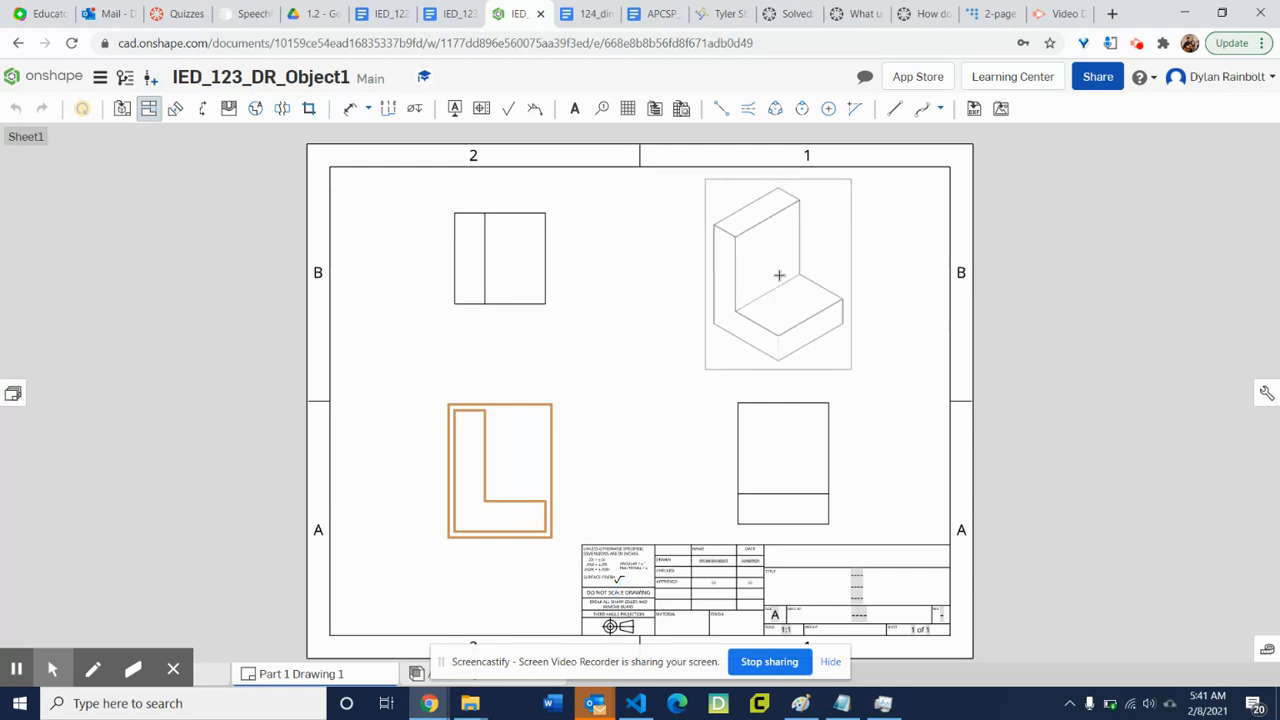
pyautogui.click(779, 275)
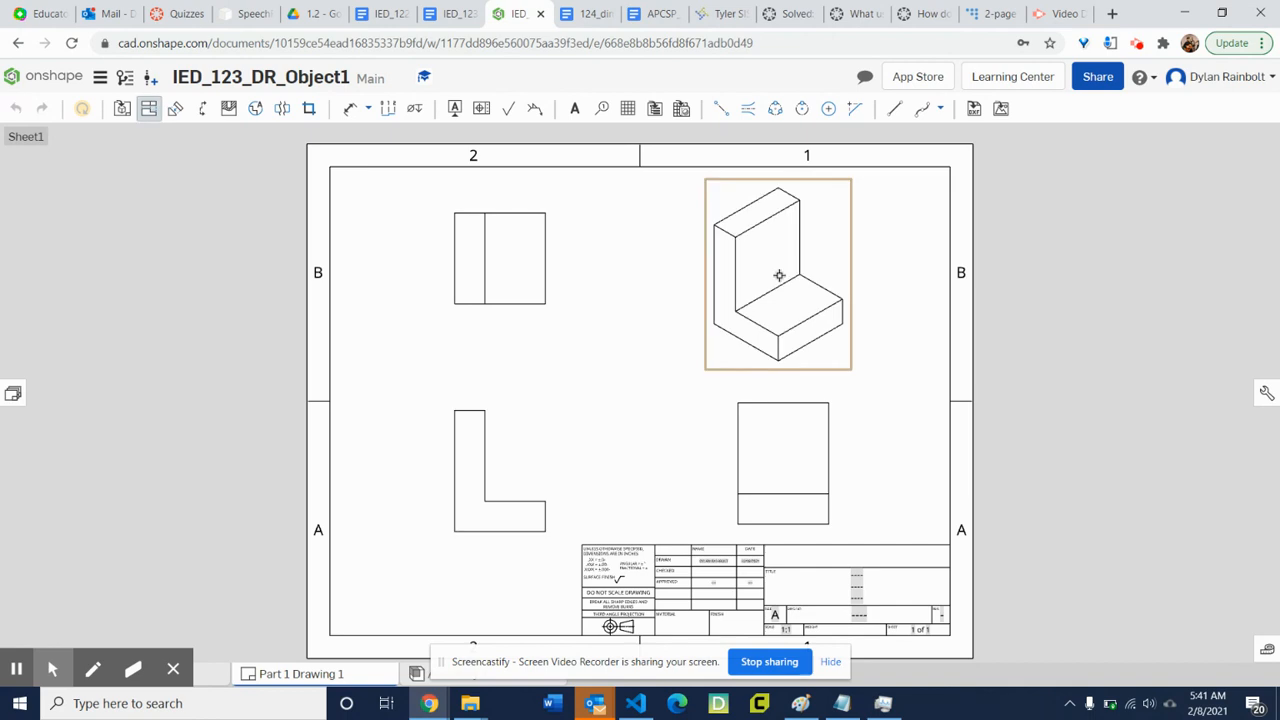
pyautogui.click(893, 273)
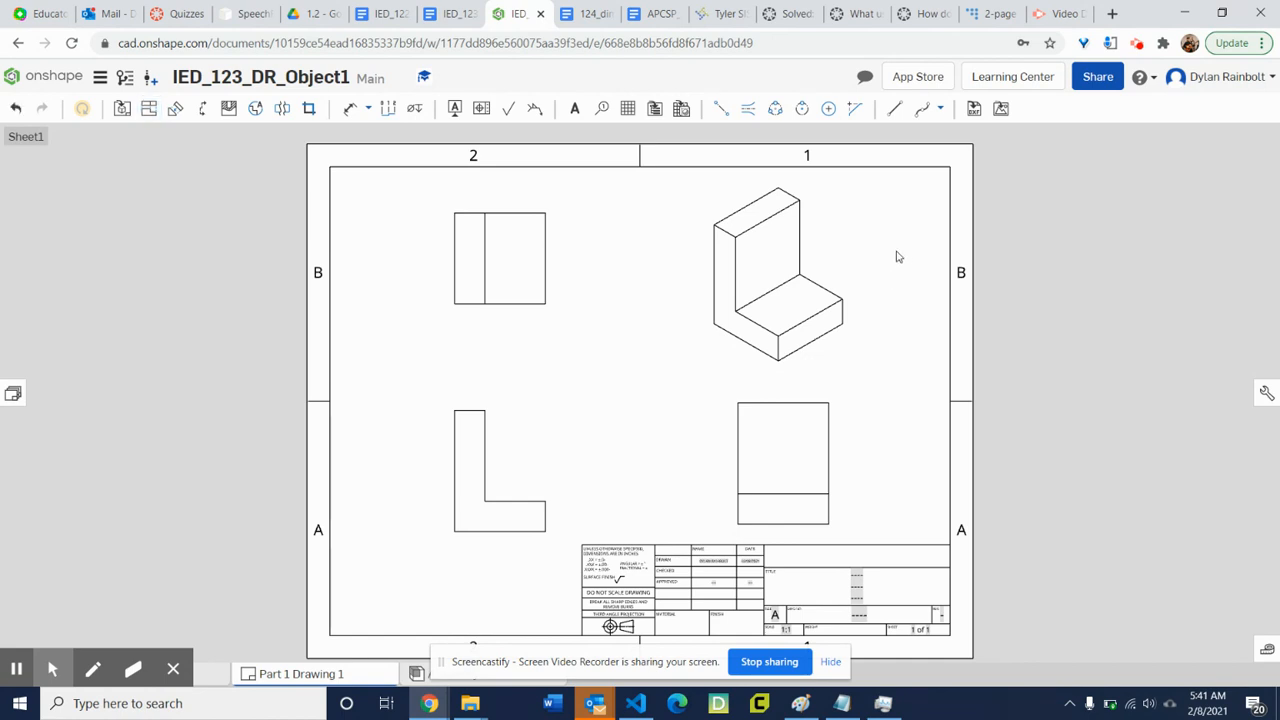
# Switch the isometric view to a shaded display.
pyautogui.click(770, 290)
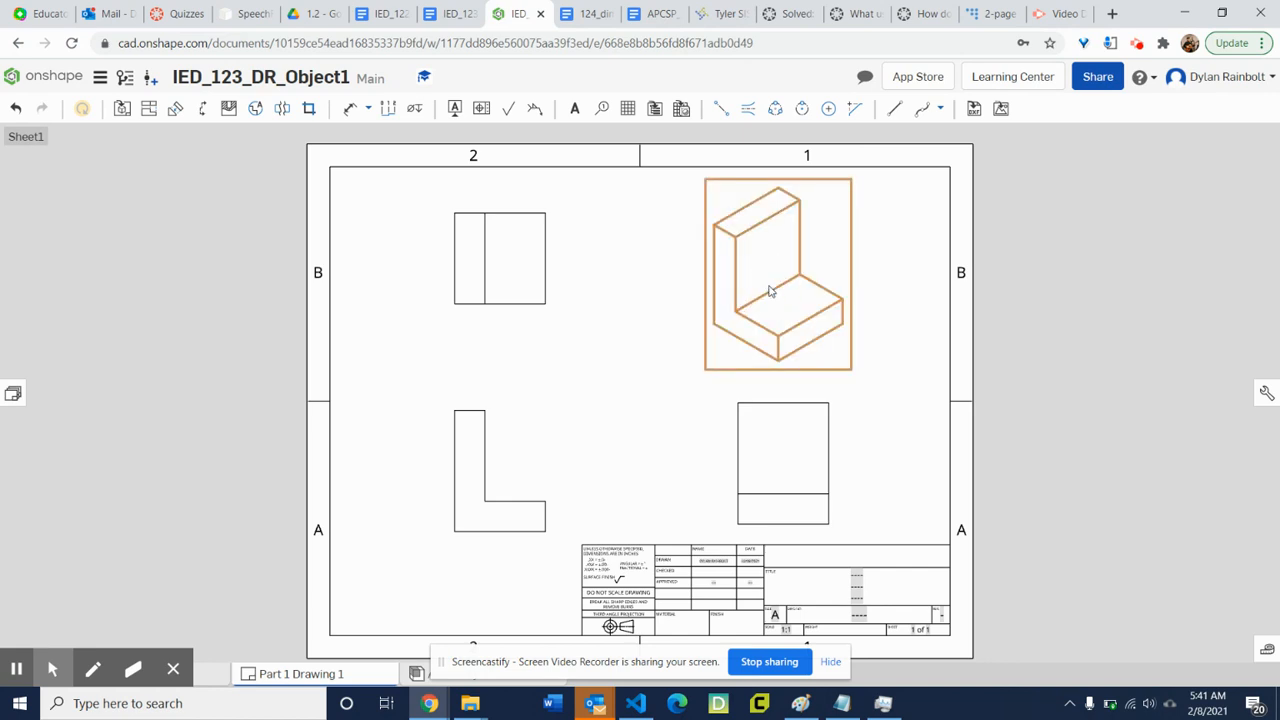
pyautogui.rightClick(770, 290)
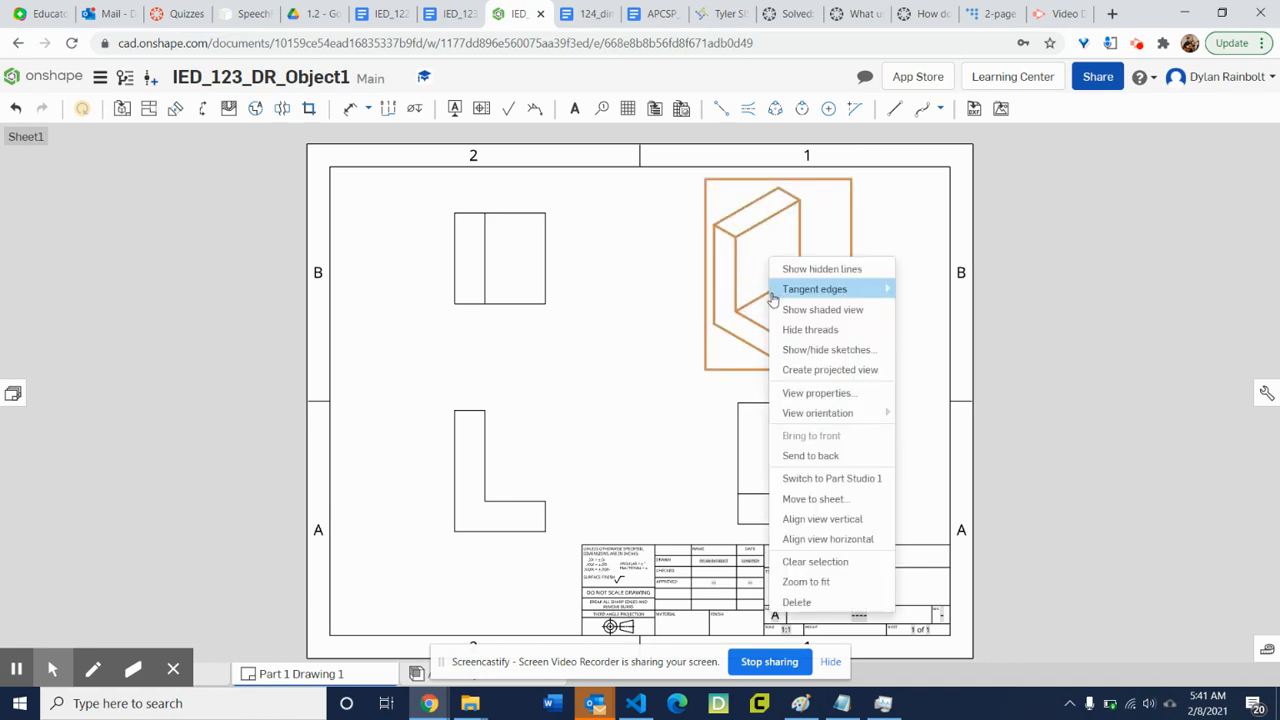
pyautogui.click(850, 316)
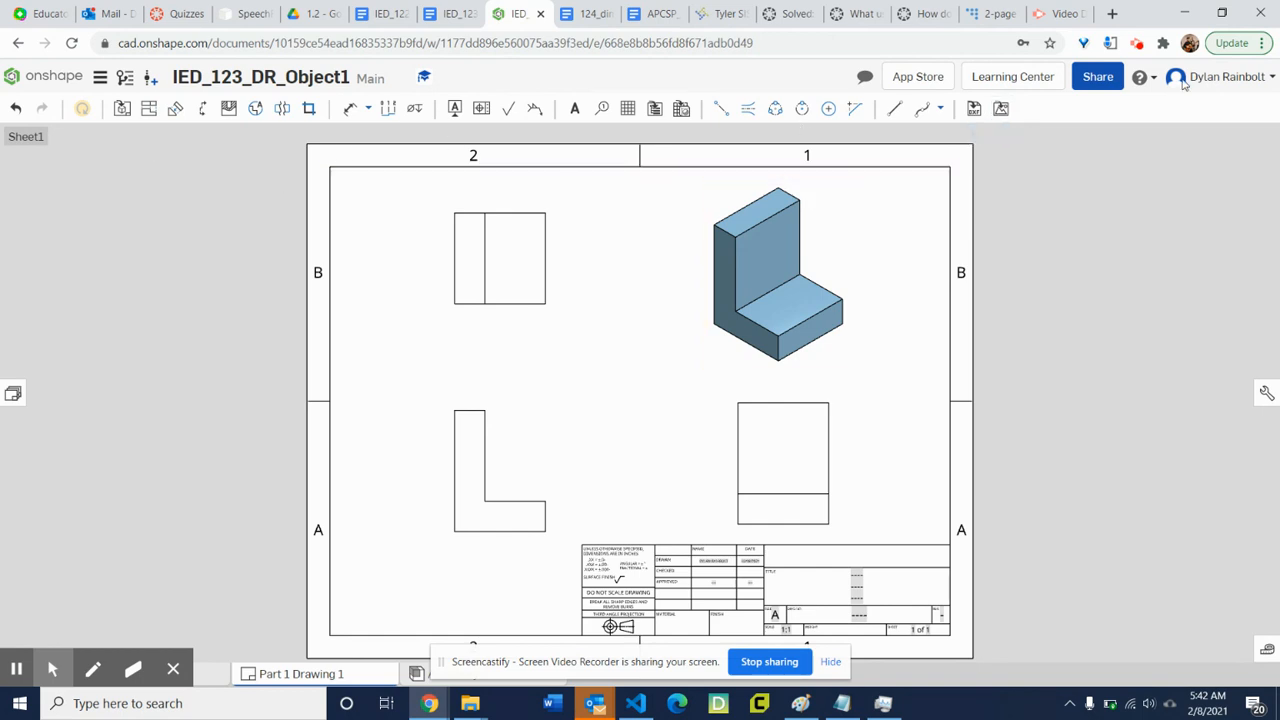
# Review the document's individual, public and link sharing options.
pyautogui.click(1100, 78)
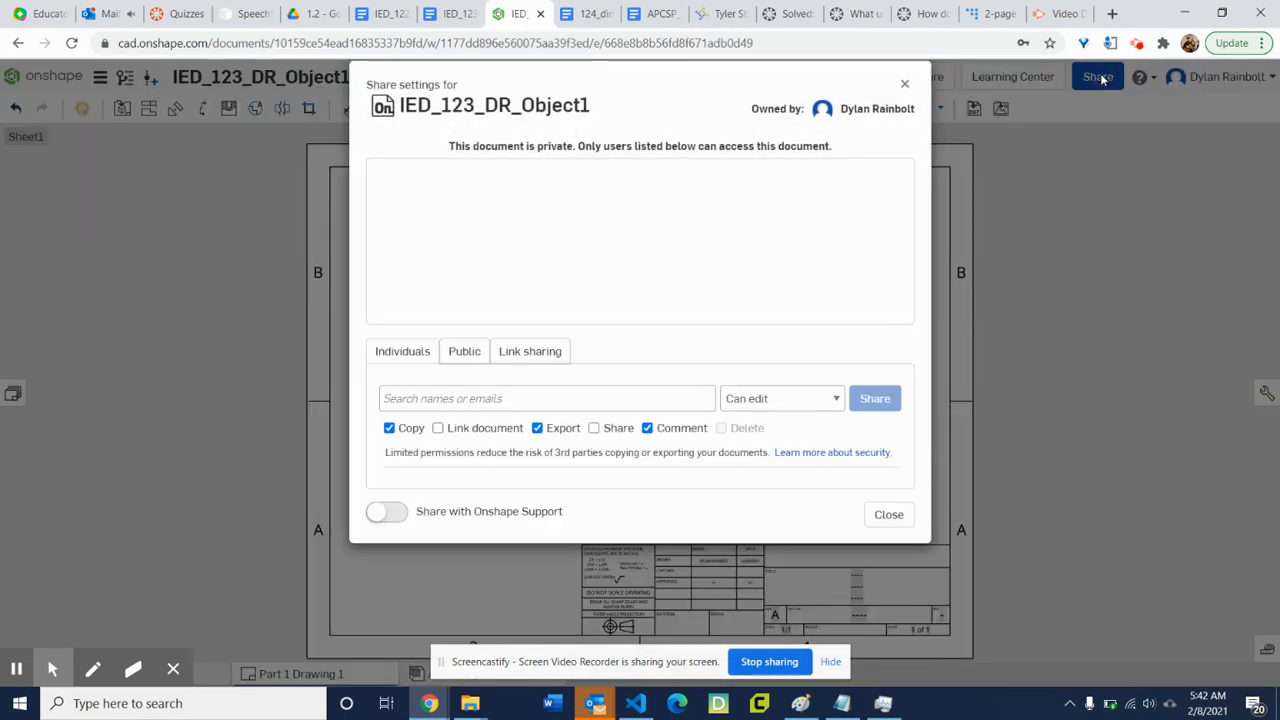
pyautogui.click(476, 389)
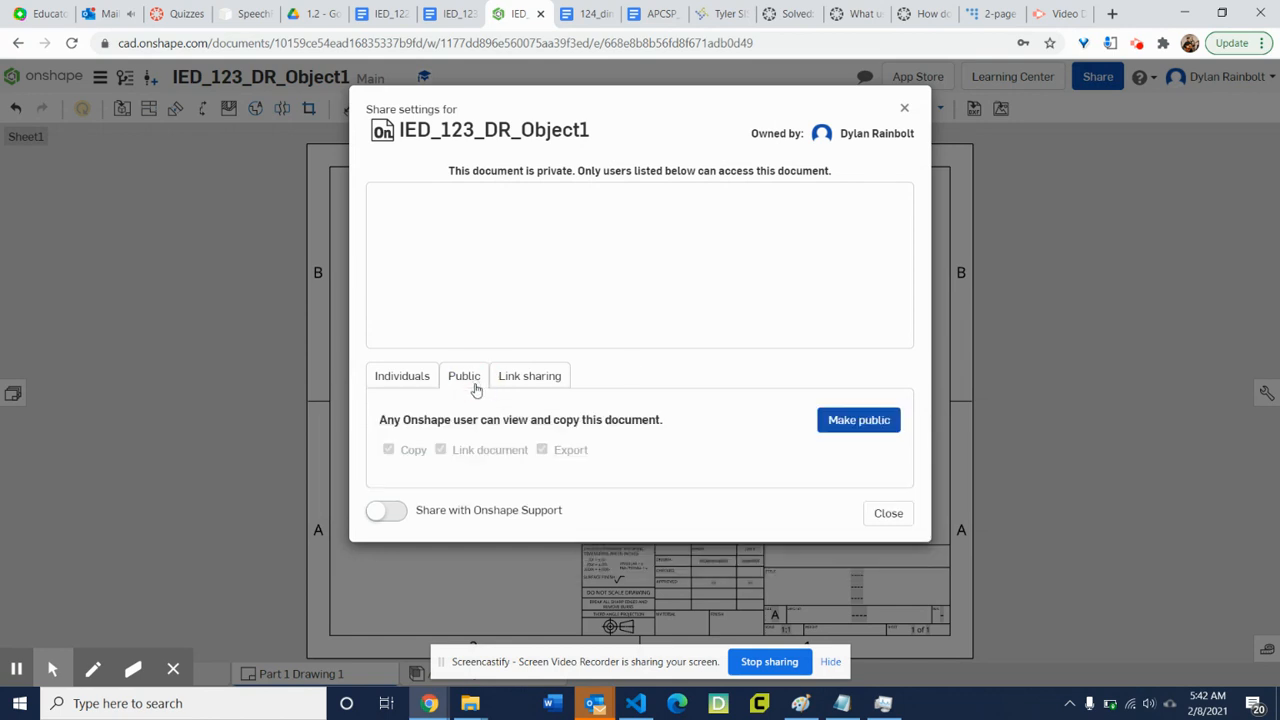
pyautogui.click(524, 372)
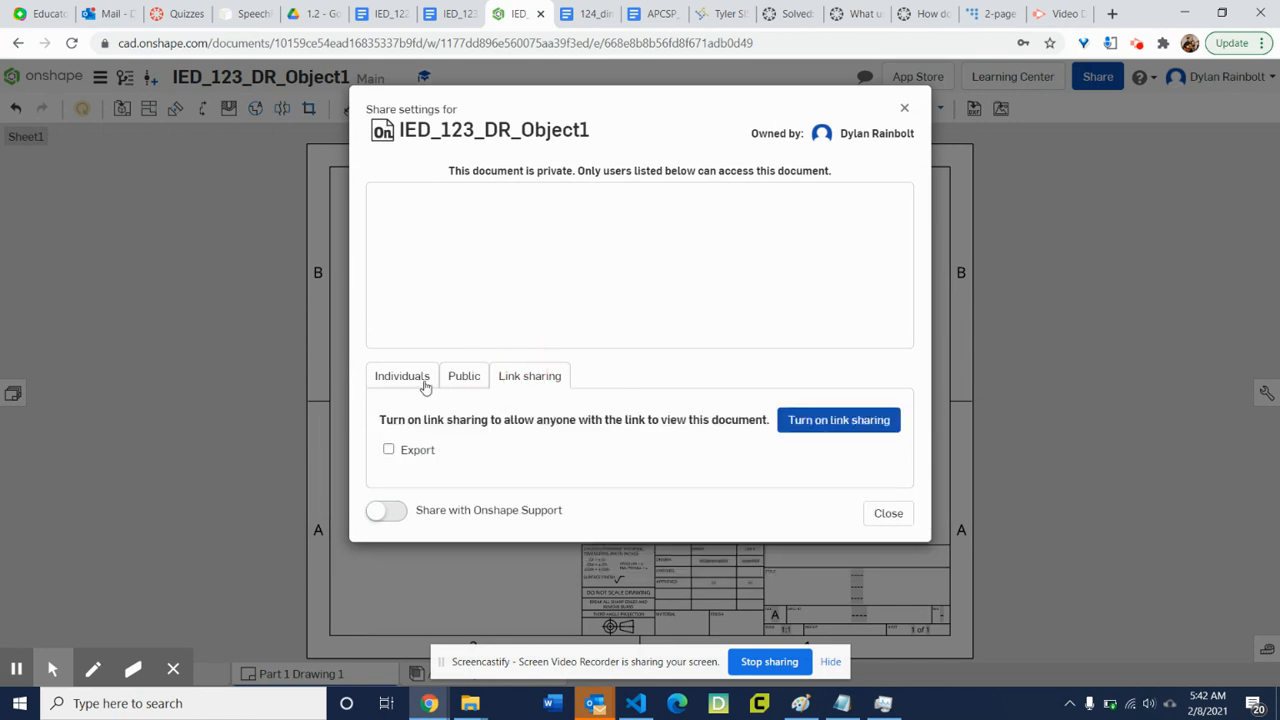
pyautogui.click(904, 108)
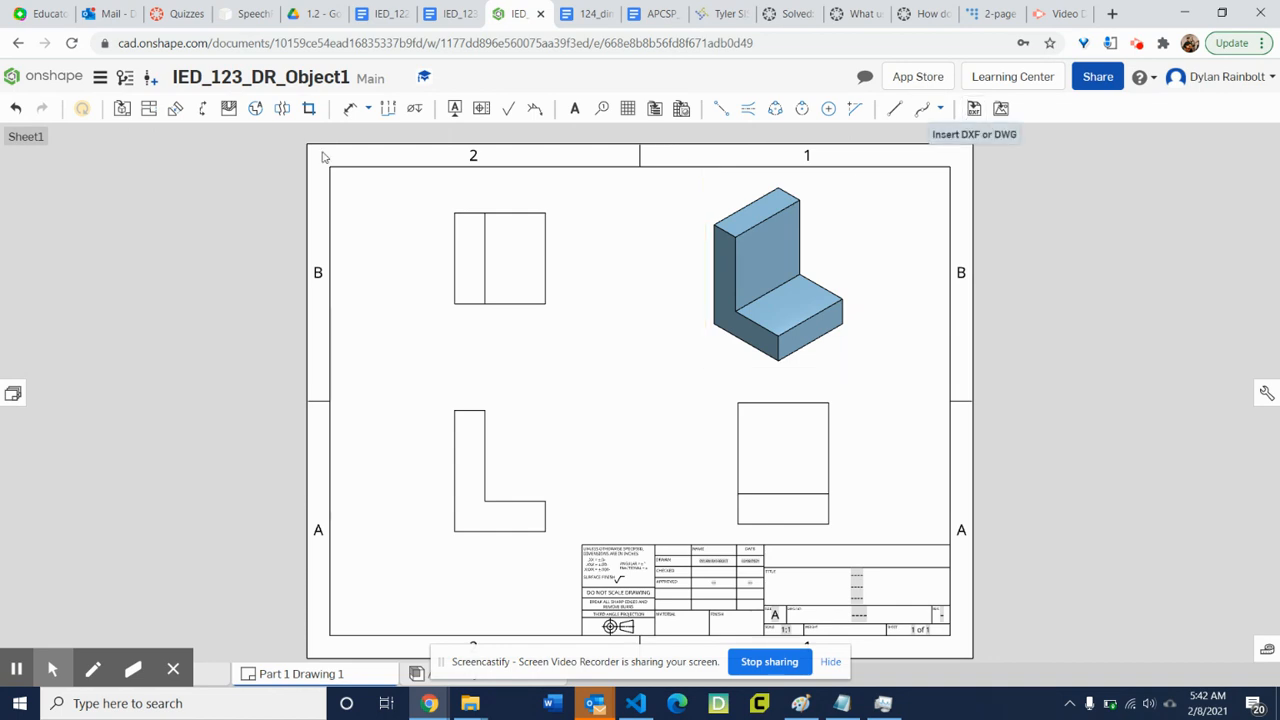
# Try to print the drawing.
pyautogui.click(101, 84)
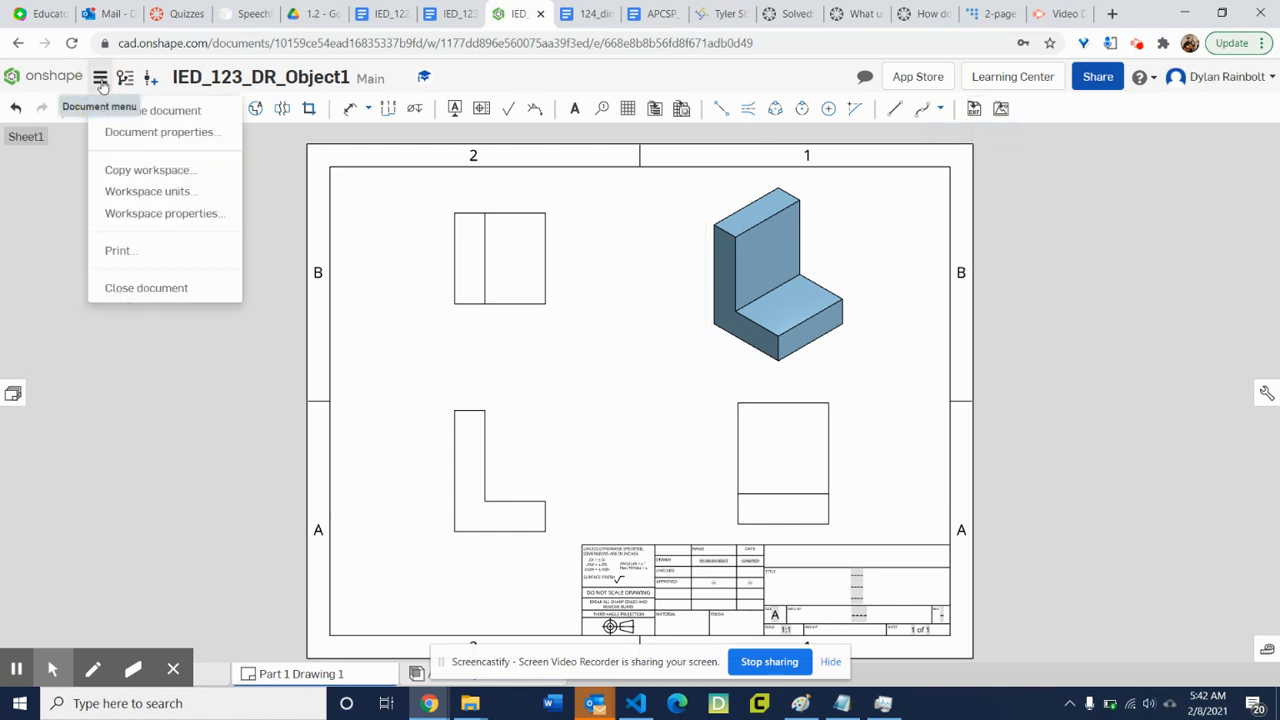
pyautogui.click(141, 257)
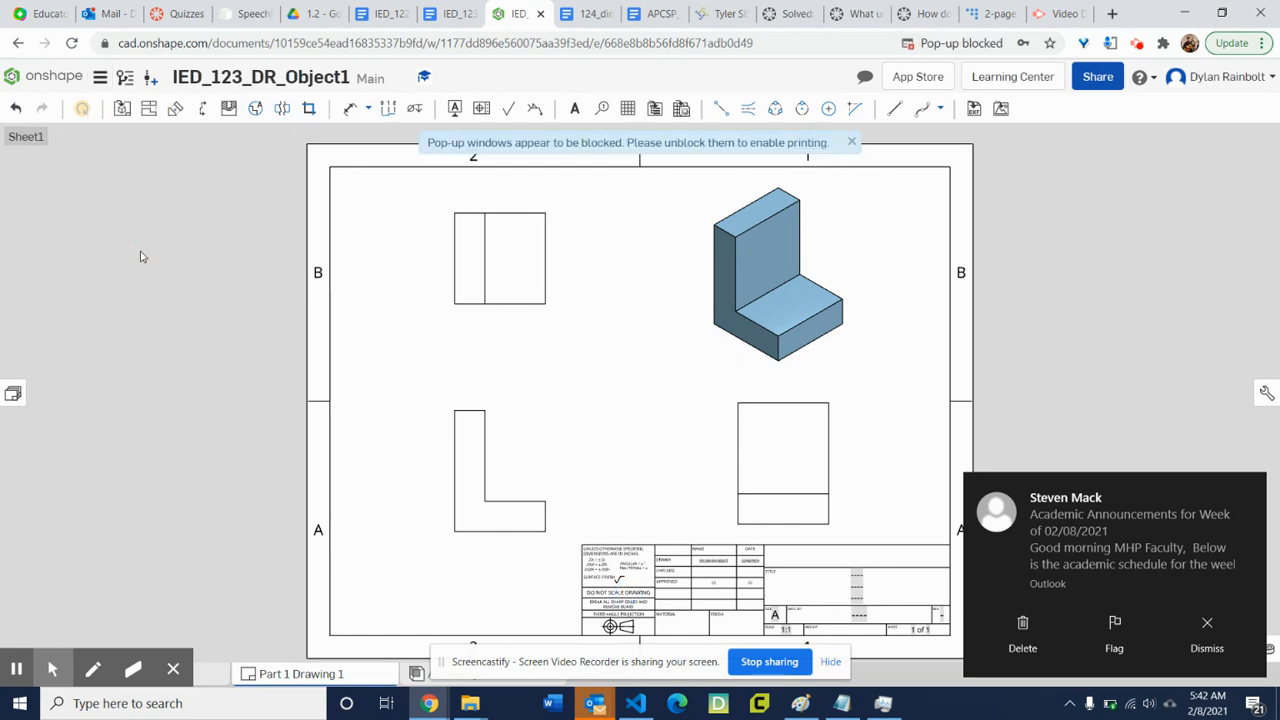
pyautogui.click(851, 143)
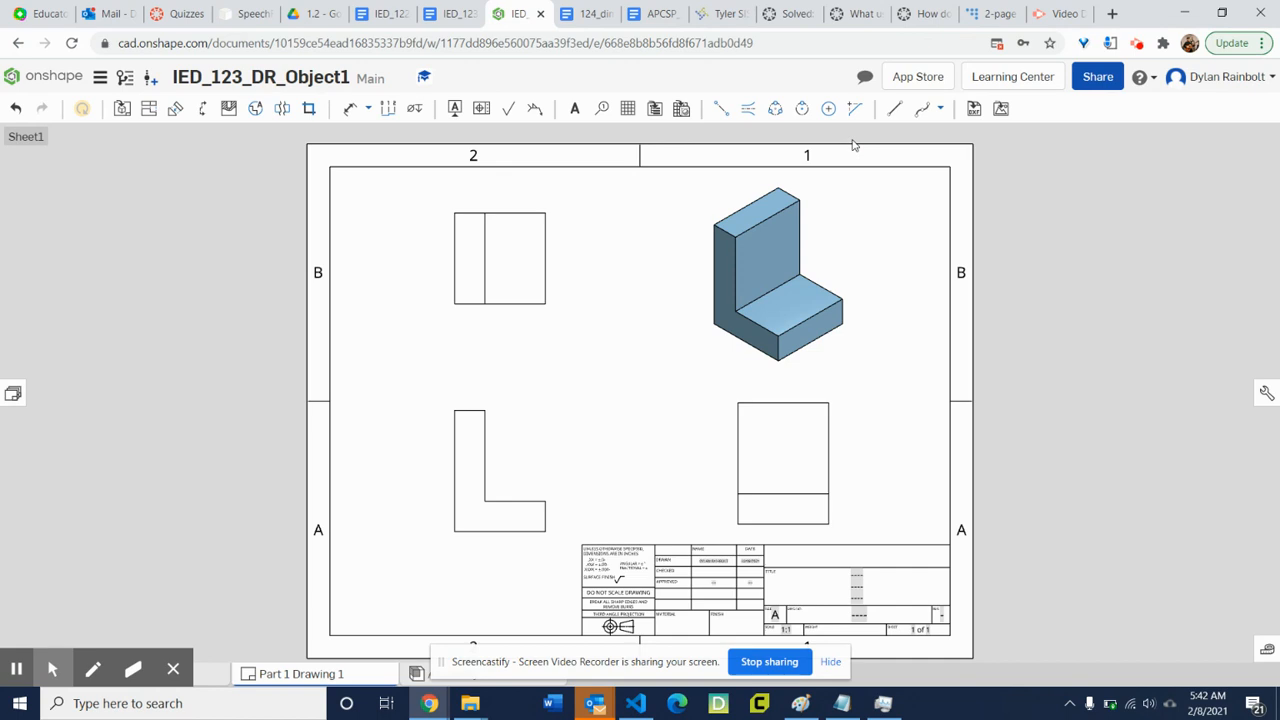